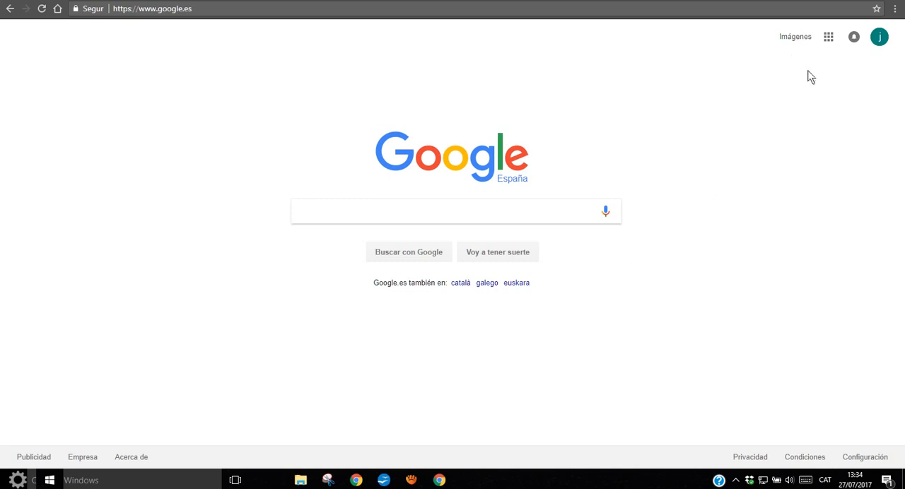
Open Google Maps from the list of Google services and return to the Google home page
left_click(829, 40)
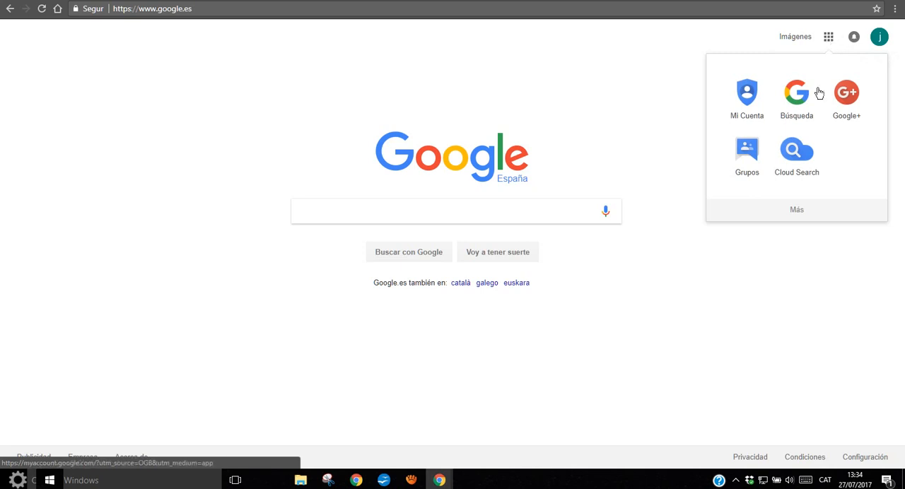
left_click(795, 210)
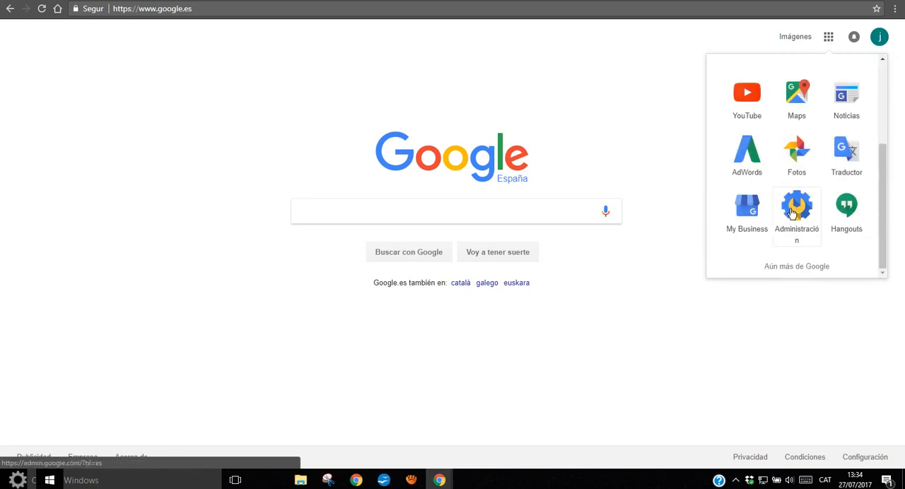
left_click(794, 105)
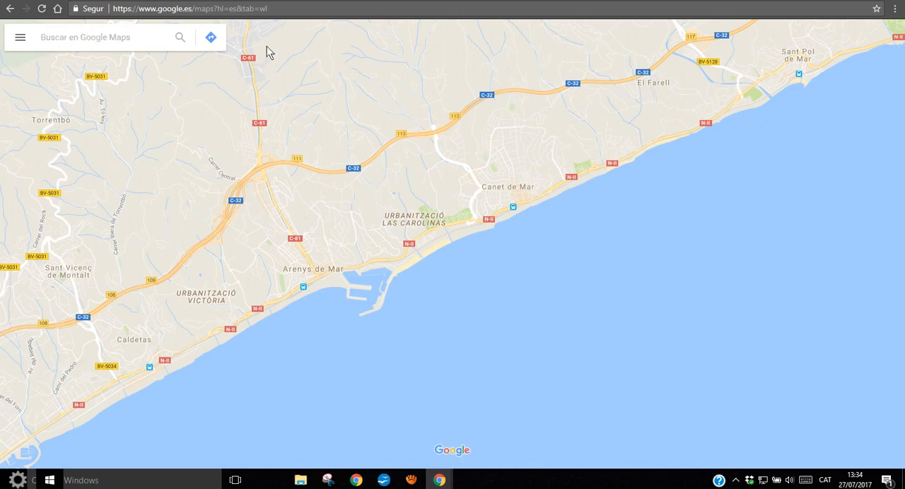
left_click(58, 9)
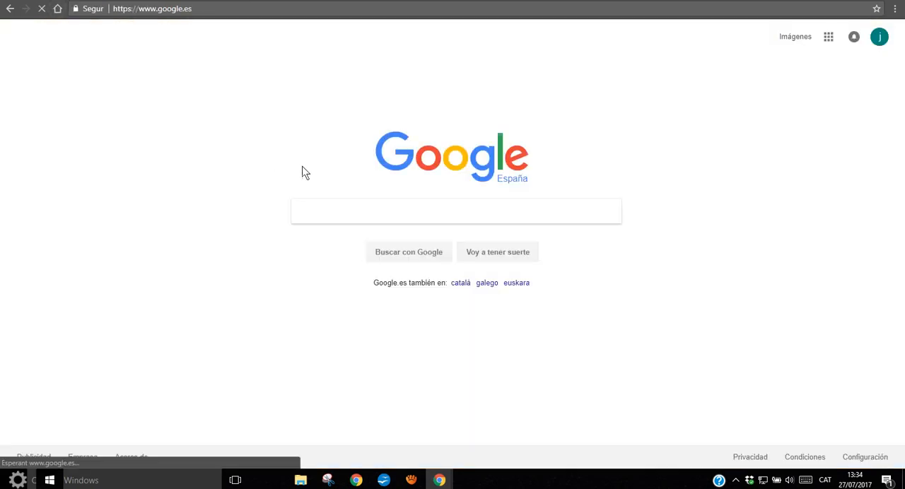
Search the web for "maps" and open the first Google Maps result
left_click(325, 10)
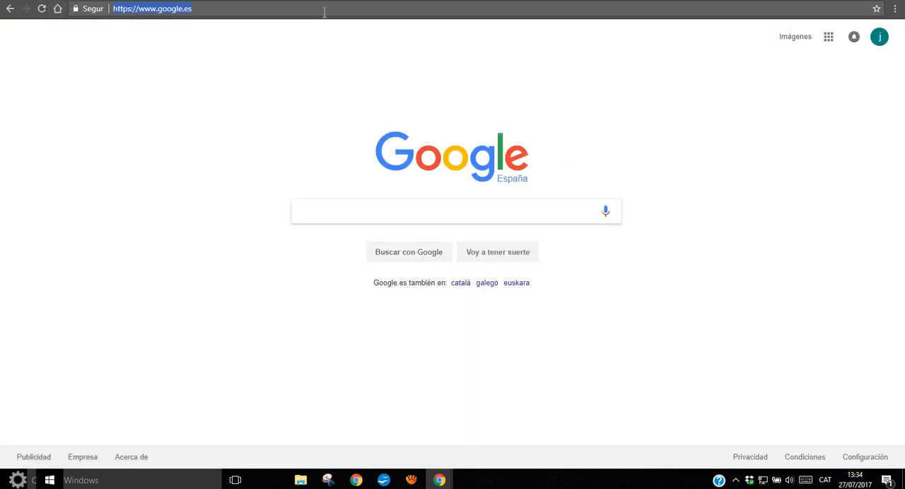
type("maps")
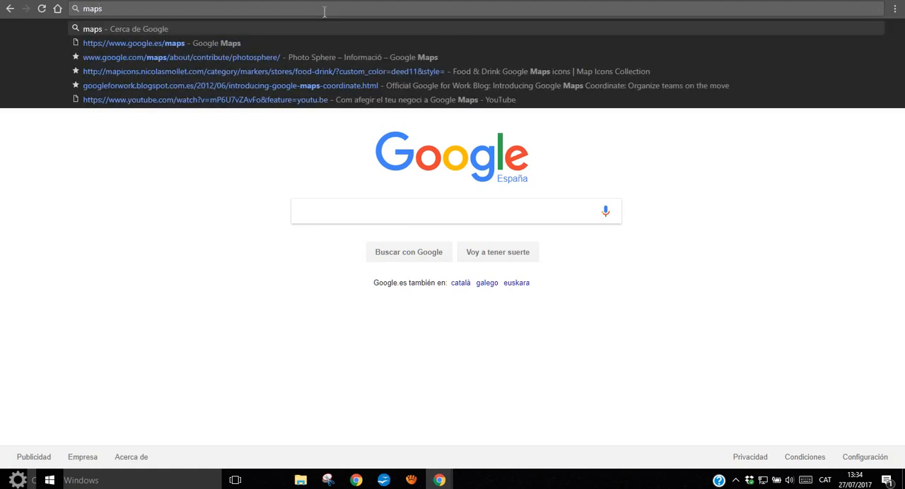
key("Return")
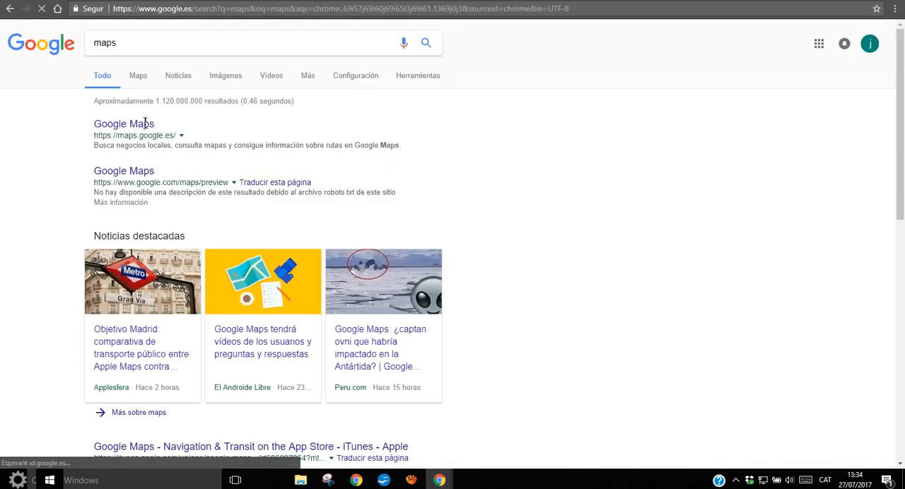
left_click(134, 124)
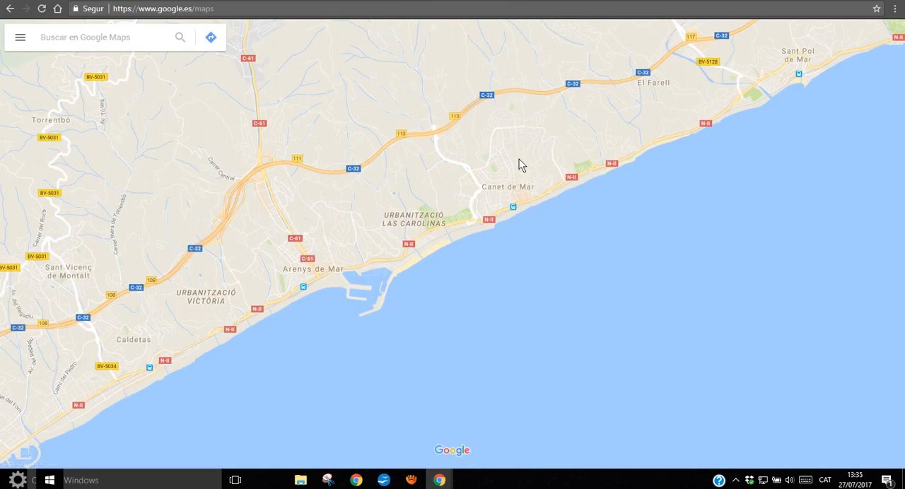
Locate the shops along Riera Buscarons in Canet de Mar on the map, around Torre Rossa and Calçats Ventura
scroll(501, 191, "up", 5)
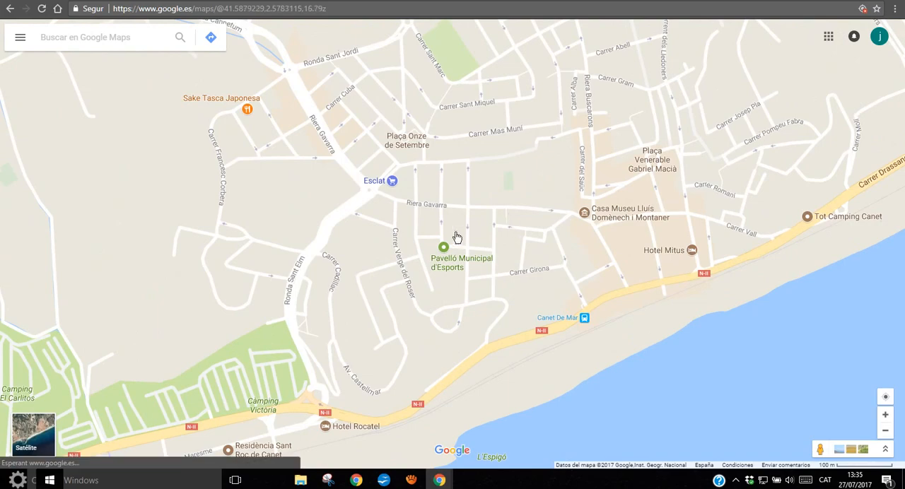
left_click_drag(456, 237, 410, 251)
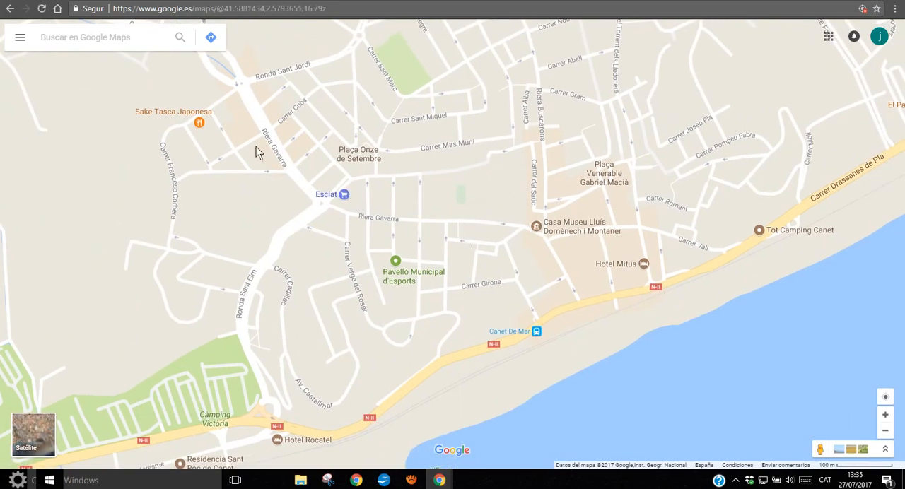
scroll(586, 200, "up", 1)
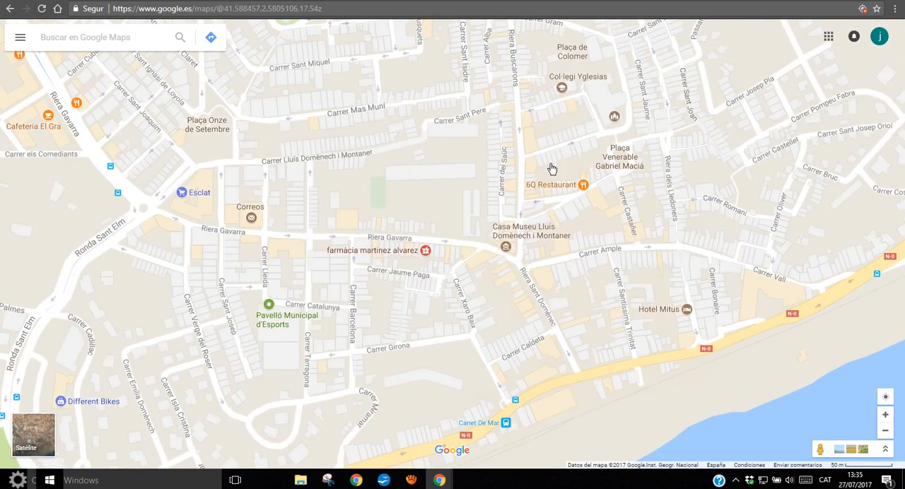
scroll(549, 170, "up", 1)
scroll(481, 220, "up", 1)
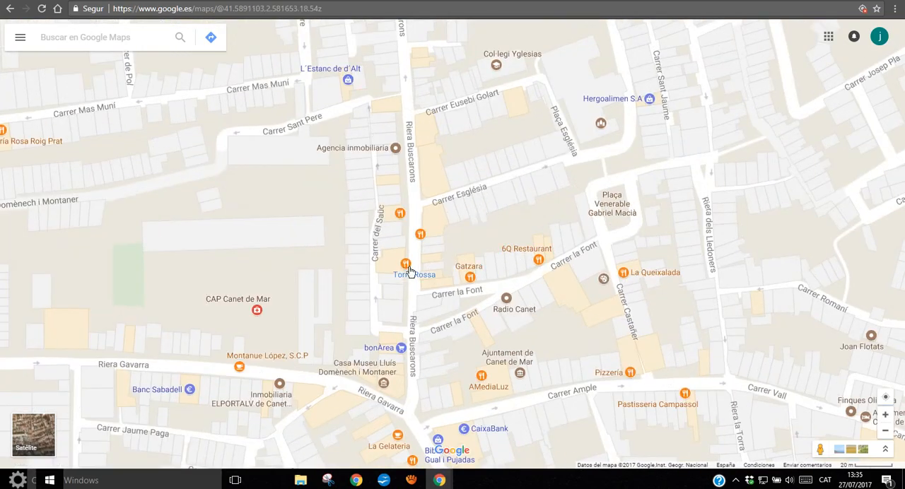
mouse_move(416, 280)
scroll(433, 241, "up", 1)
scroll(423, 248, "up", 2)
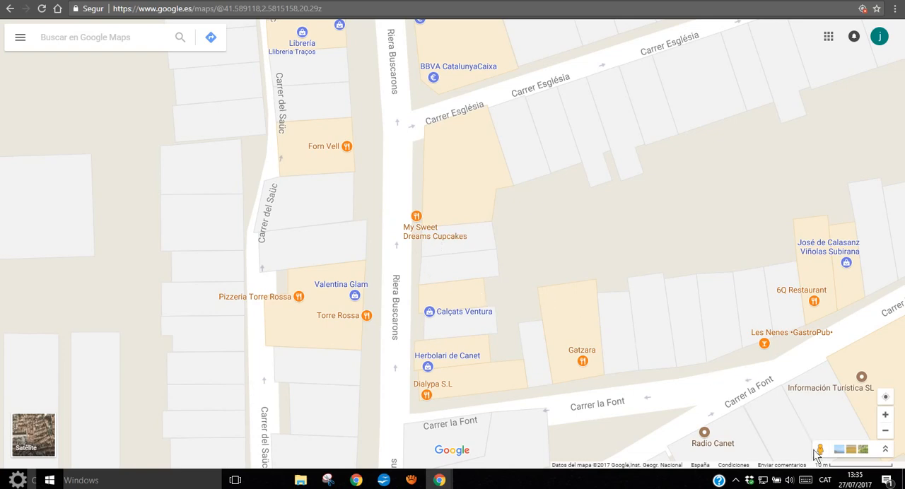
Check the PLATINO storefront on Riera Buscarons in Street View and return to the map
left_click_drag(820, 449, 424, 271)
left_click_drag(399, 242, 397, 248)
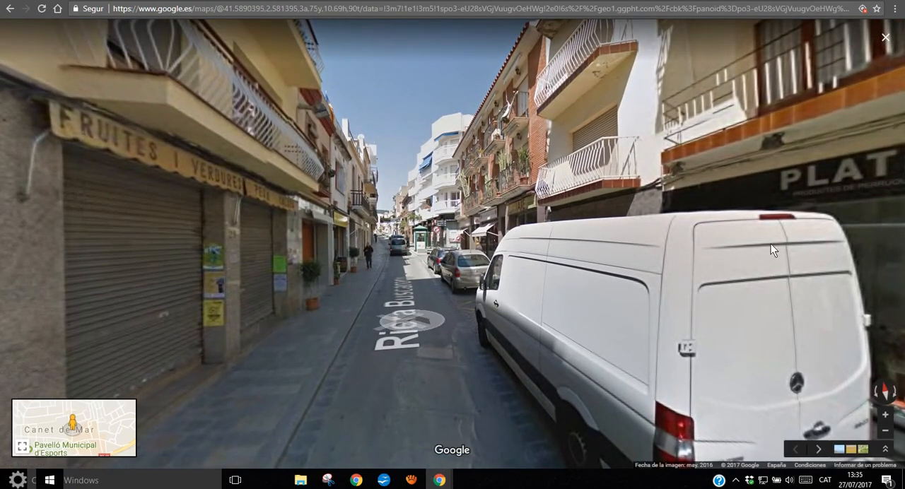
left_click_drag(771, 244, 606, 236)
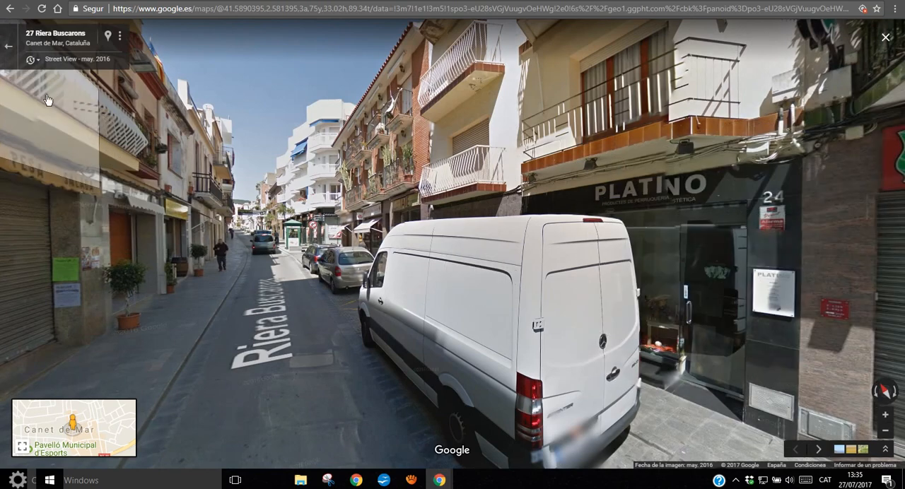
left_click(9, 46)
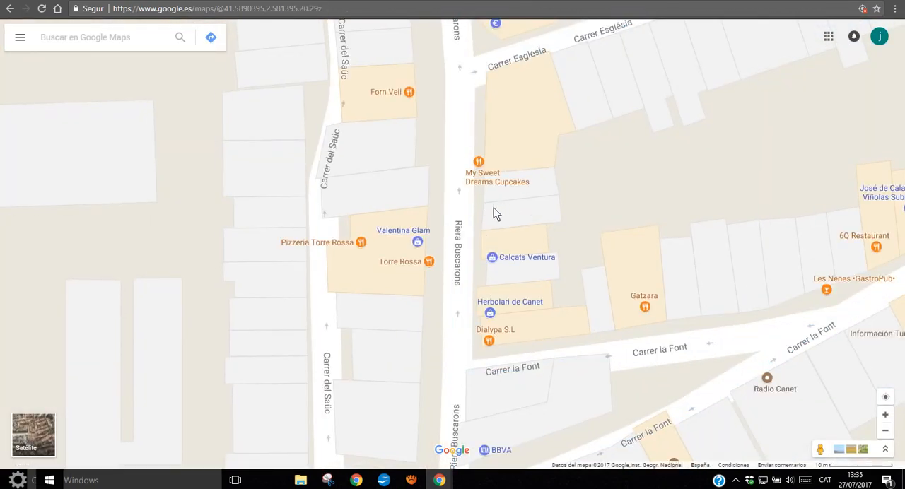
Start adding a missing place and position its marker on the building between My Sweet Dreams Cupcakes and Calçats Ventura
left_click(21, 39)
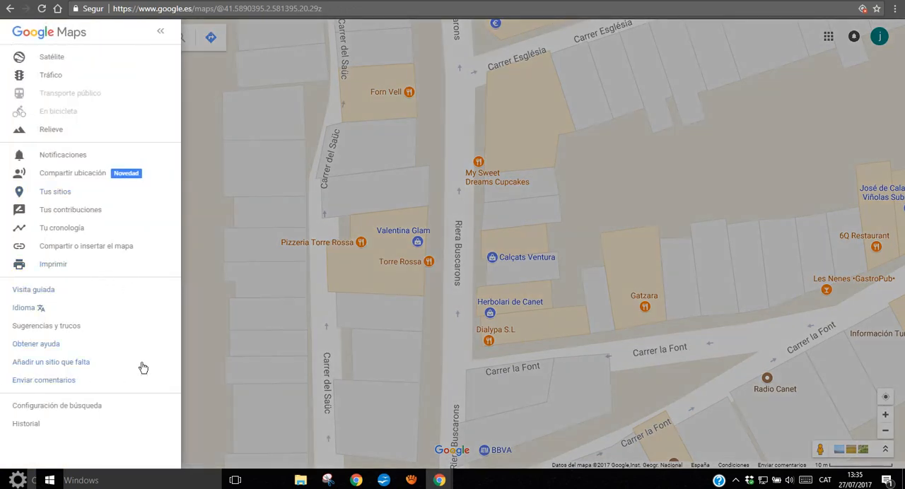
left_click(66, 368)
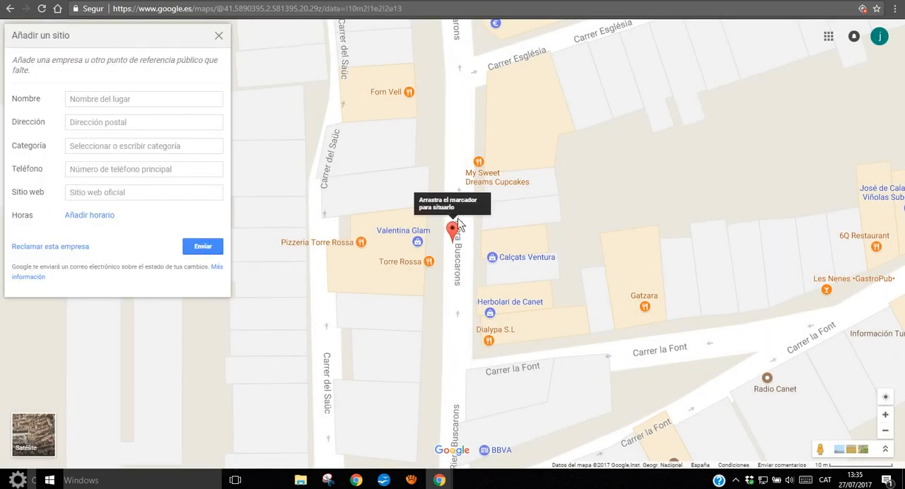
left_click_drag(453, 227, 494, 221)
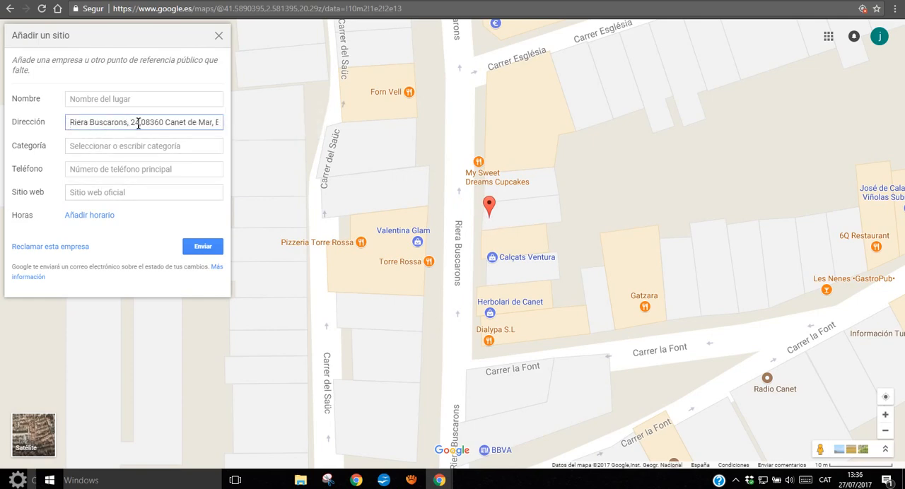
Name the new place "Petjades Canet"
left_click(165, 100)
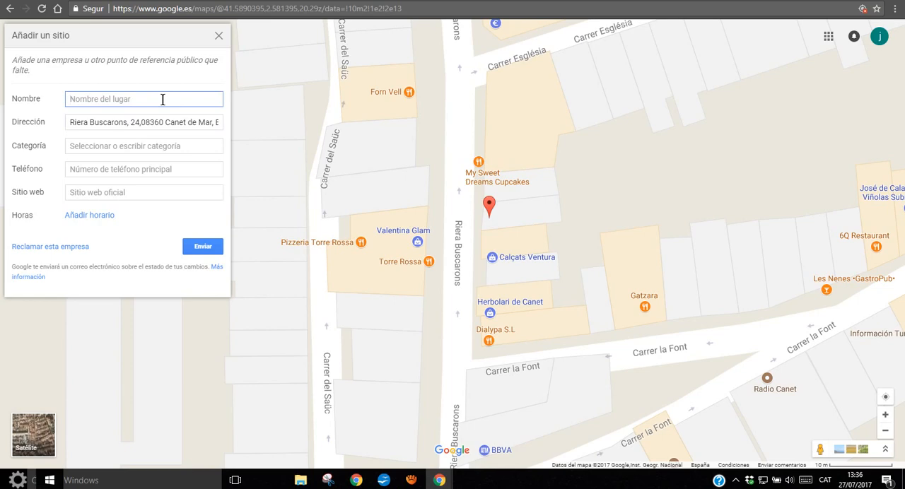
type("Petjades Canet")
Set the place's category to "Tienda de productos para mascotas"
left_click(110, 146)
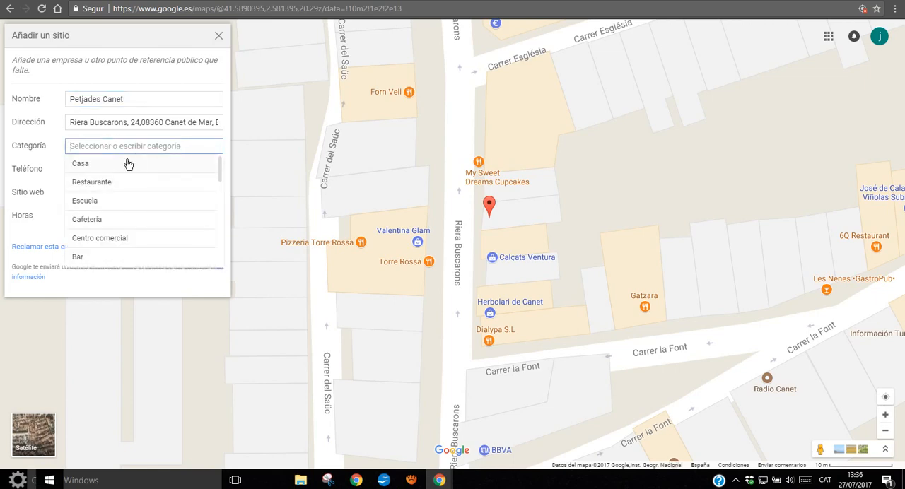
scroll(142, 194, "down", 1)
scroll(142, 194, "down", 3)
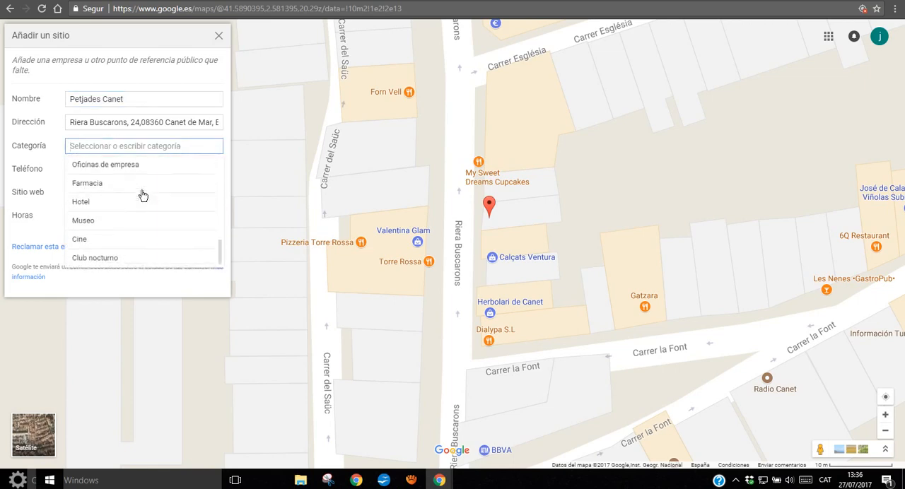
scroll(147, 251, "up", 4)
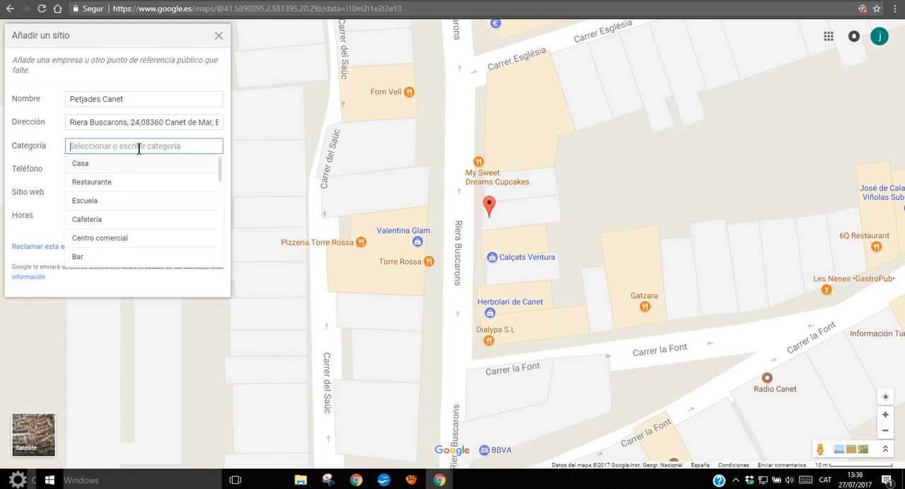
type("Masco")
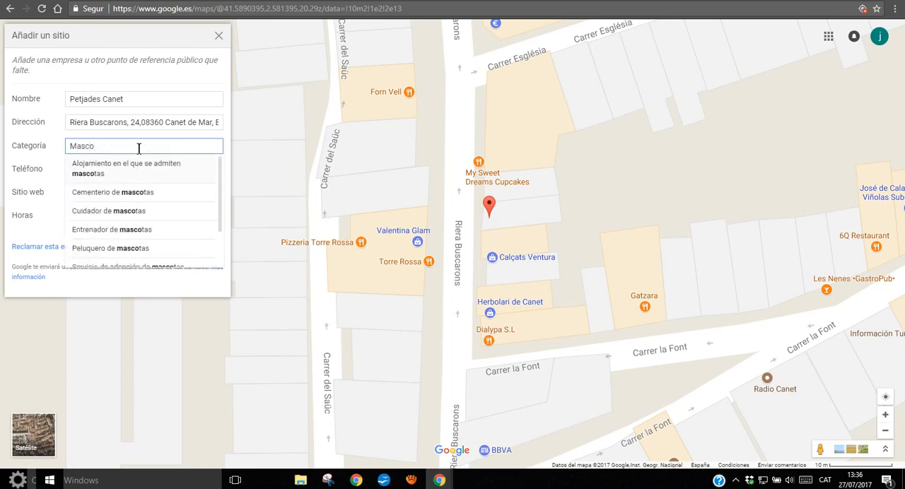
scroll(160, 177, "down", 1)
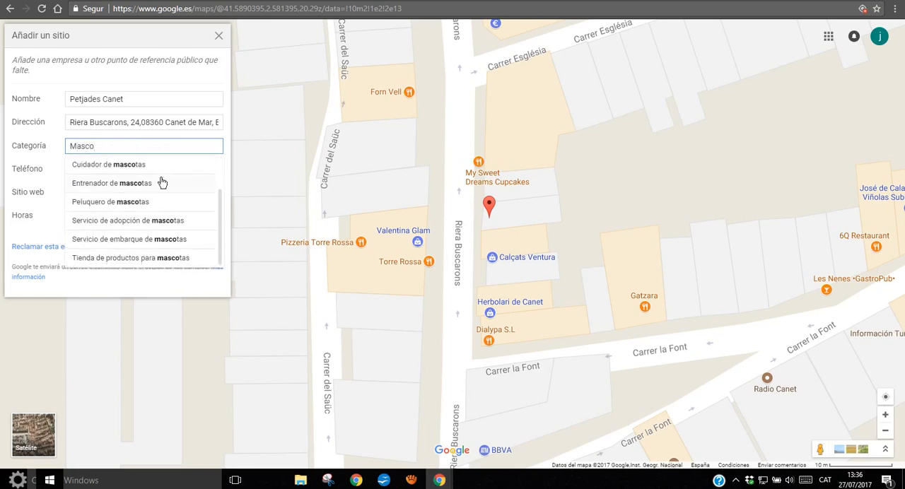
type("o")
left_click(146, 259)
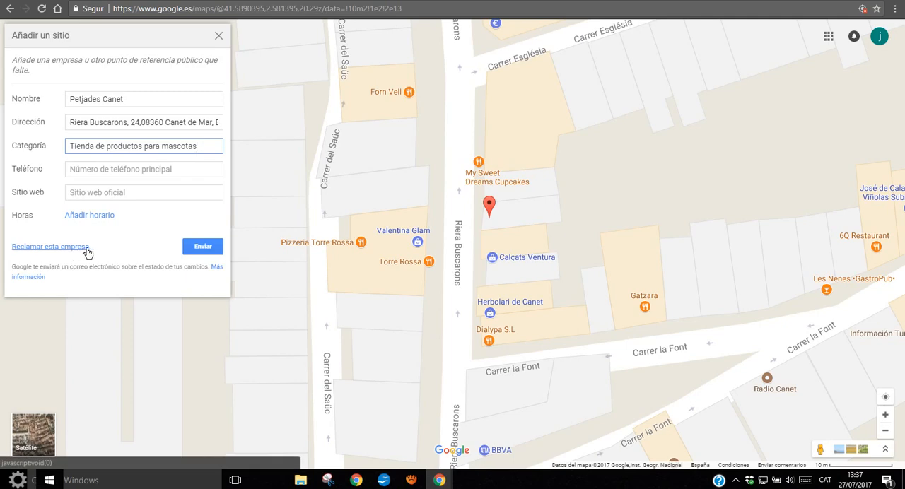
Claim the business and fill in its street address and postal code in the Google My Business form
left_click(34, 253)
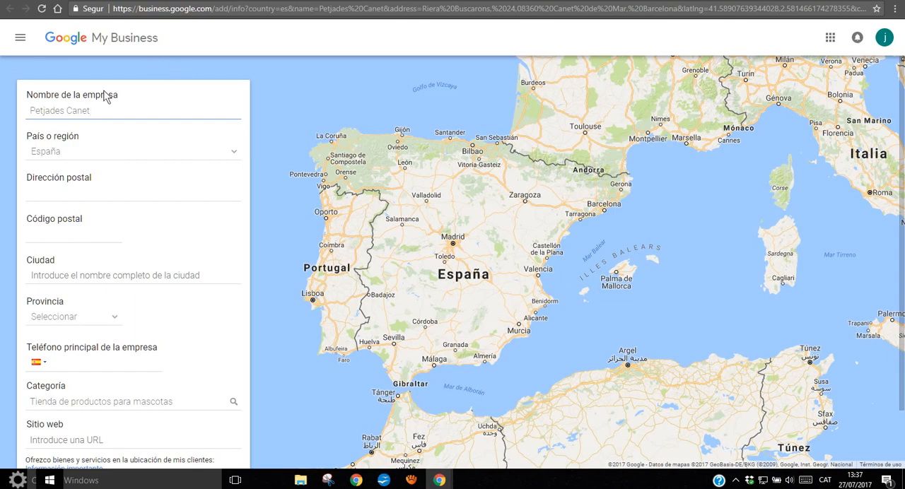
left_click(103, 113)
left_click(73, 193)
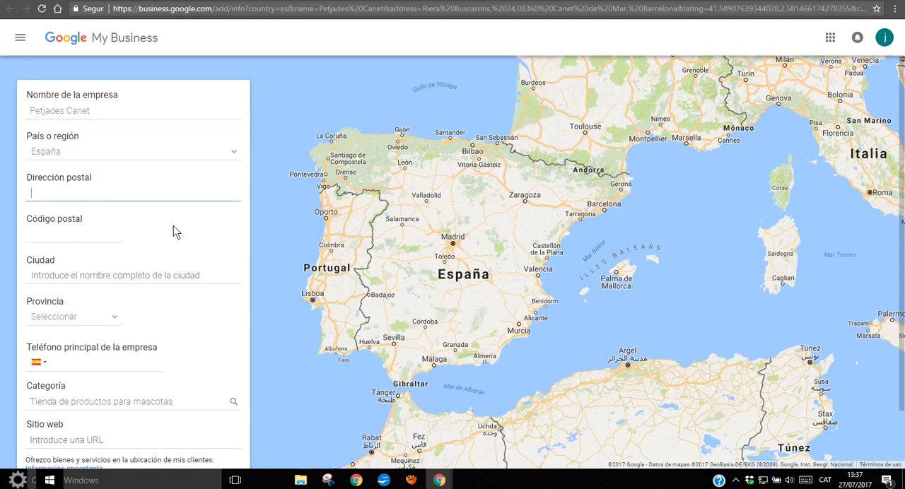
type("Riera Buscaron")
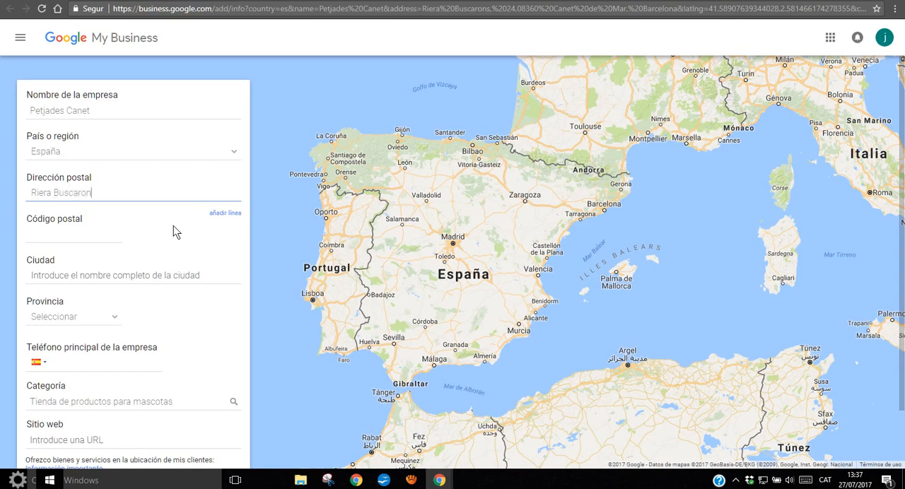
type("s, 24")
left_click(34, 237)
type("08360")
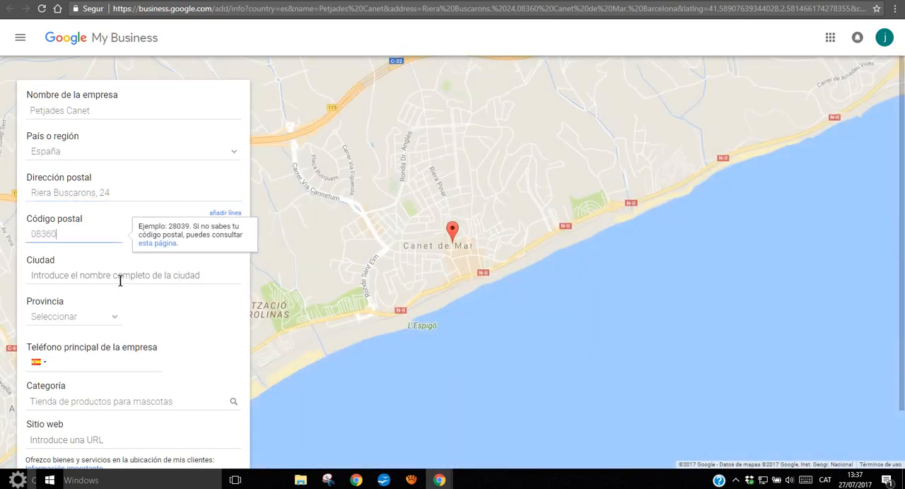
Set the business's city to Canet de Mar and its province to Barcelona
left_click(120, 276)
type("XC")
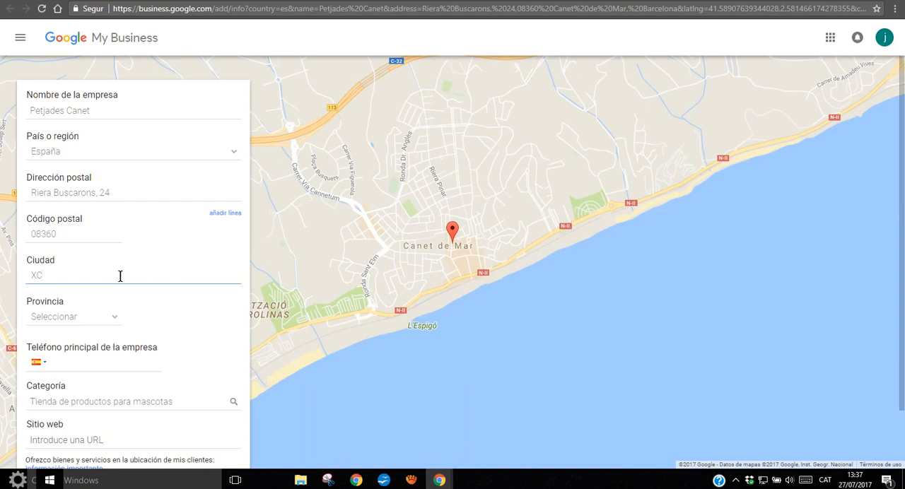
key("BackSpace")
key("BackSpace")
type("Canet de Mar")
left_click(115, 316)
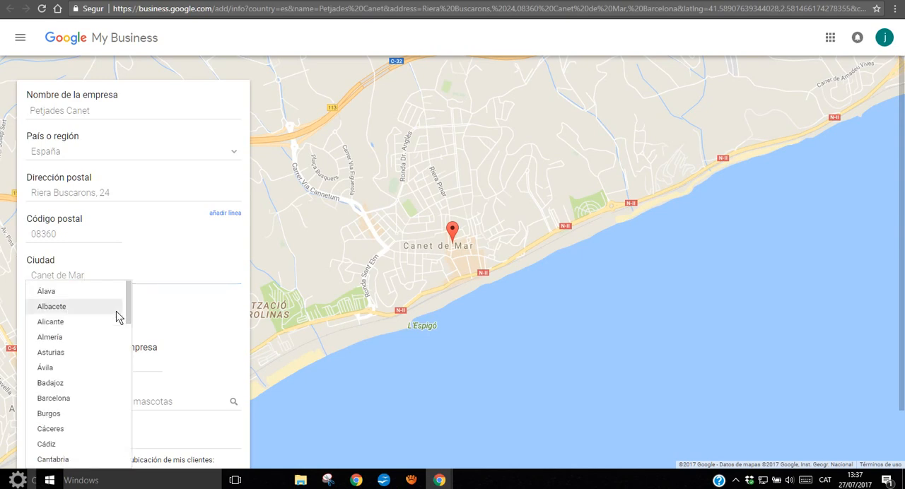
left_click(63, 397)
Declare that goods and services are offered at the customers' location and continue to the service area settings
scroll(124, 268, "down", 1)
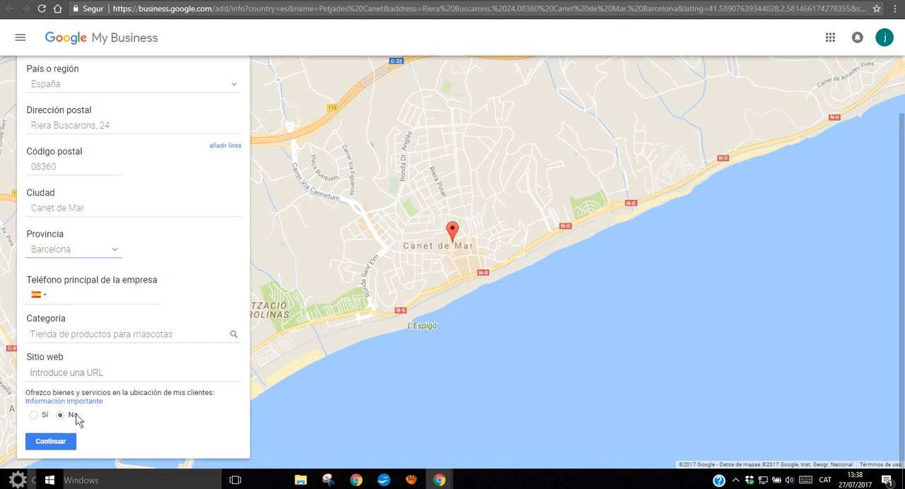
left_click(33, 415)
left_click(50, 443)
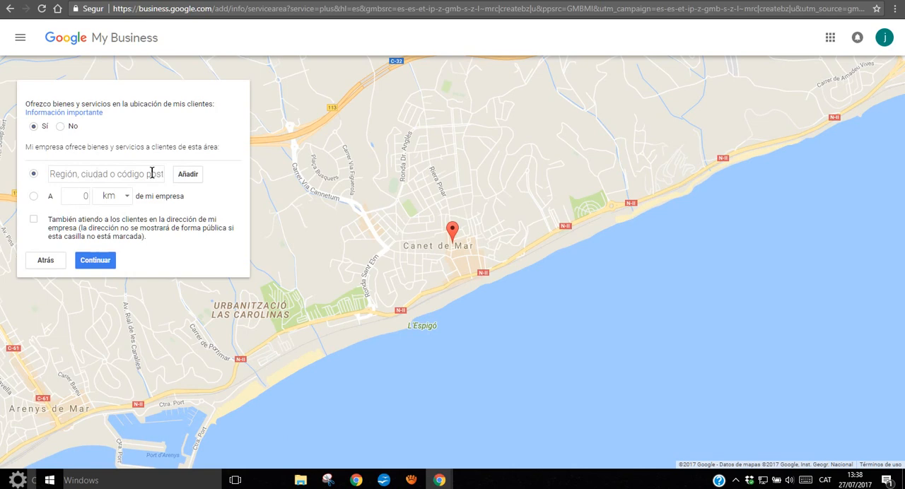
Define the service area by distance, covering 20 km around the business
left_click(124, 198)
left_click(125, 198)
left_click(85, 197)
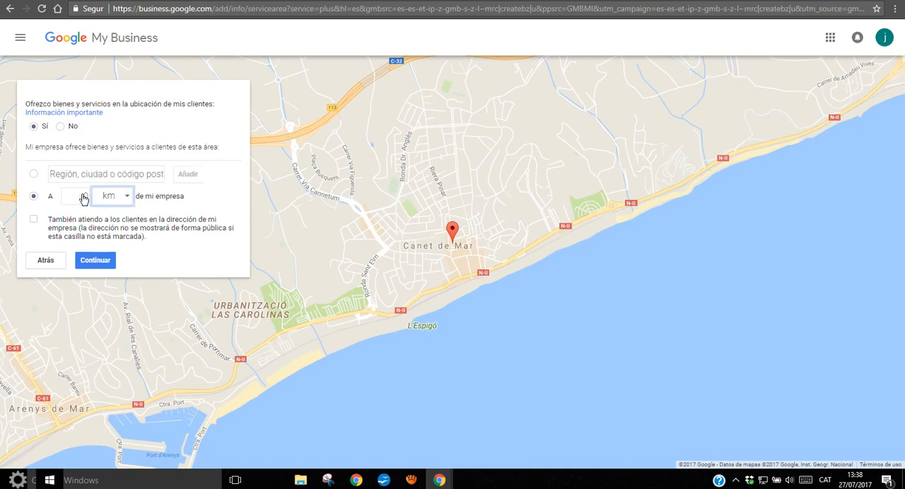
type("20")
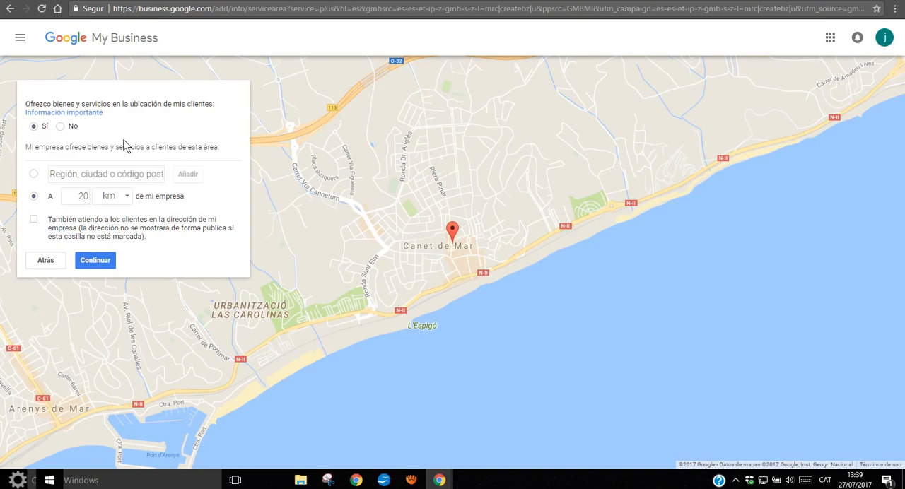
Go back and declare that no goods or services are offered at the customers' location, and accept the management authorization and service terms
left_click(45, 262)
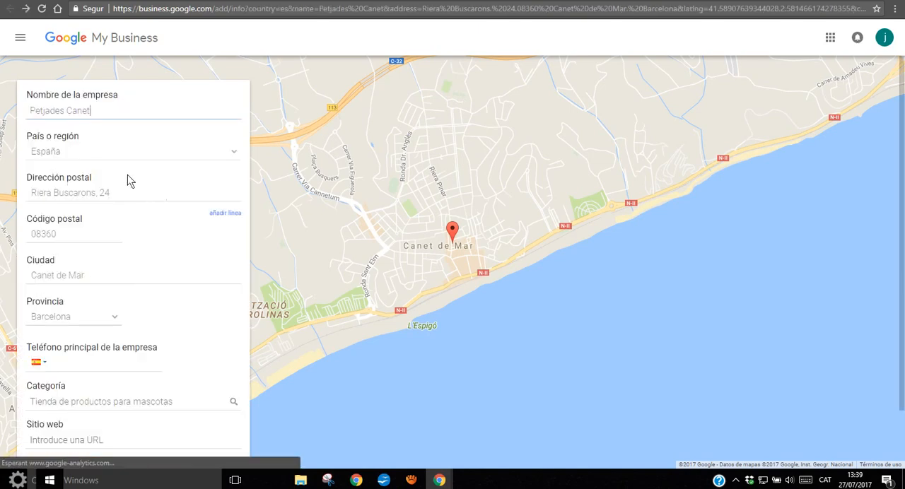
scroll(154, 235, "down", 1)
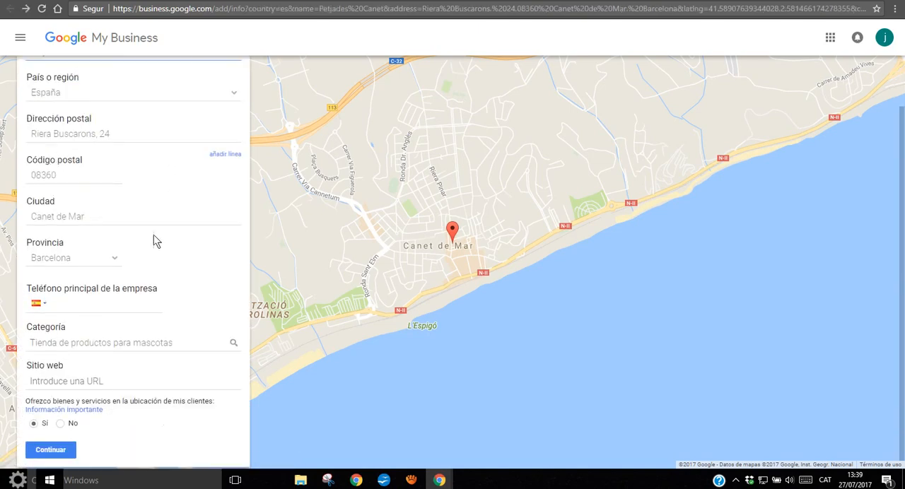
left_click(68, 418)
left_click(62, 440)
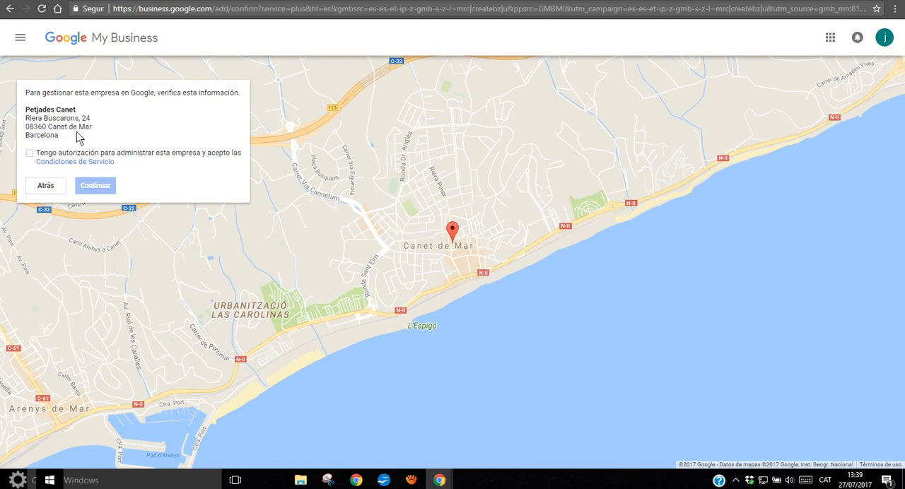
left_click(30, 153)
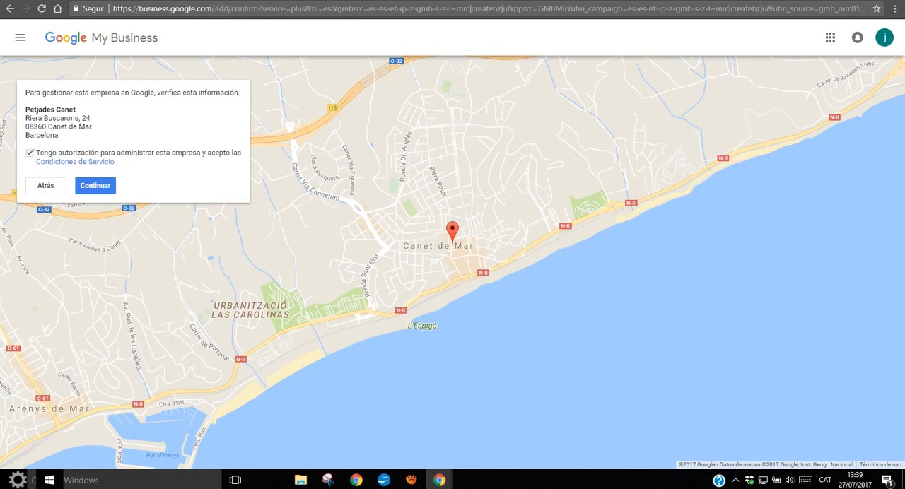
Switch to the Google Maps page, submit the new Petjades Canet place and close the thank-you dialog
left_click(134, 1)
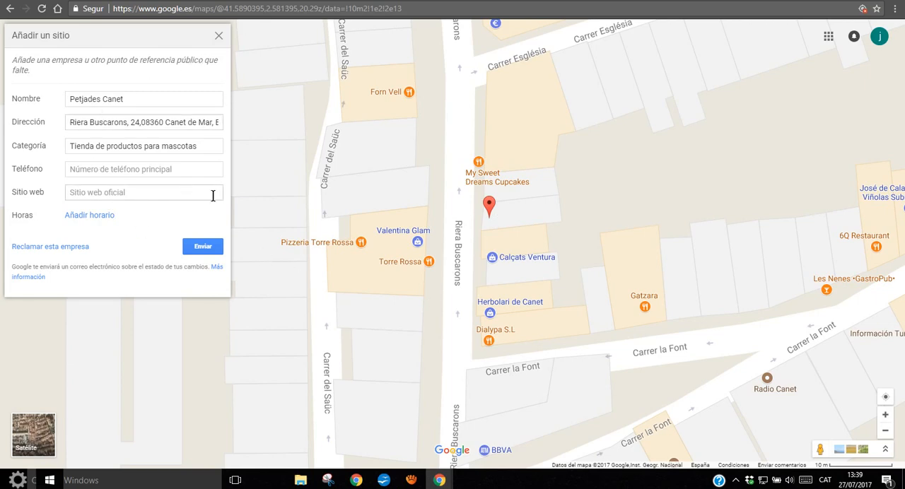
left_click(203, 248)
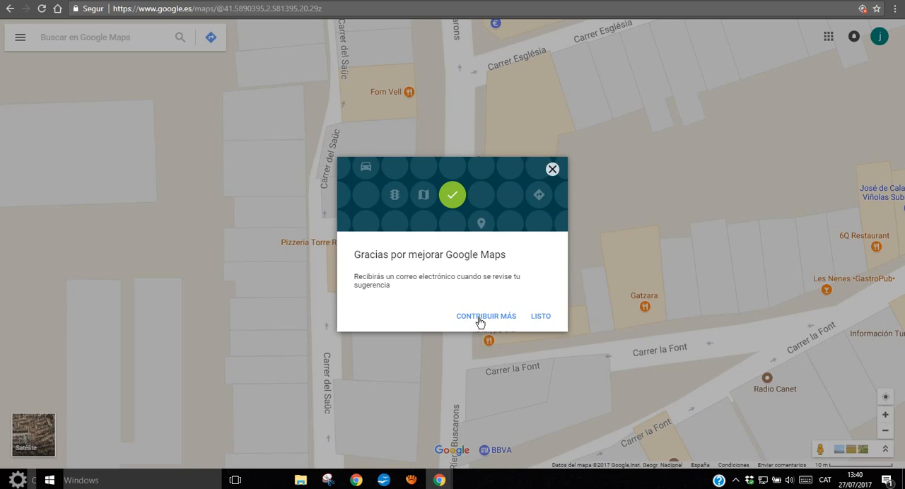
left_click(541, 319)
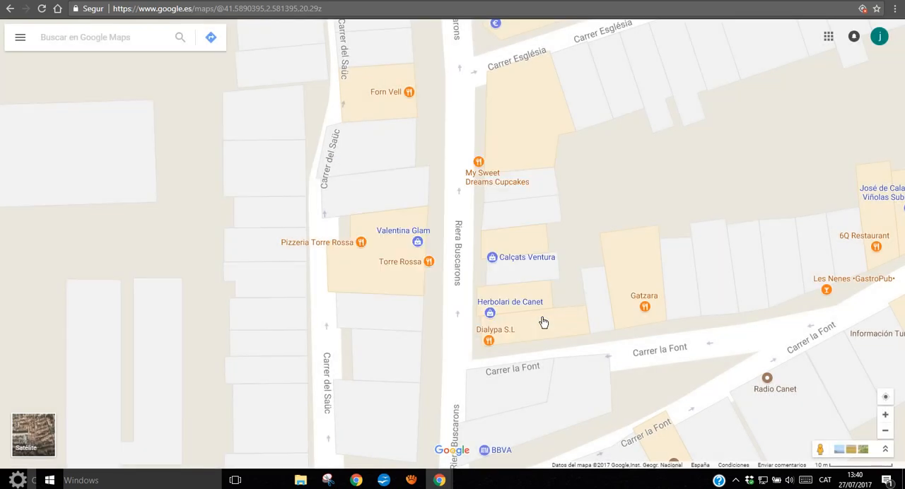